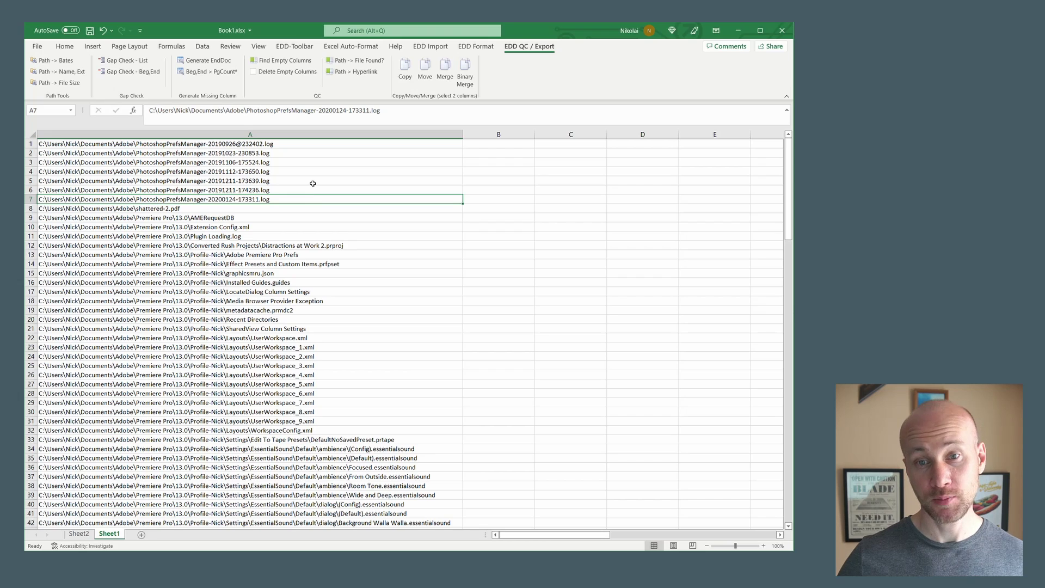
- Duplicate the file path list from column A into column B
click(219, 134)
key(ctrl+c)
click(490, 134)
key(ctrl+v)
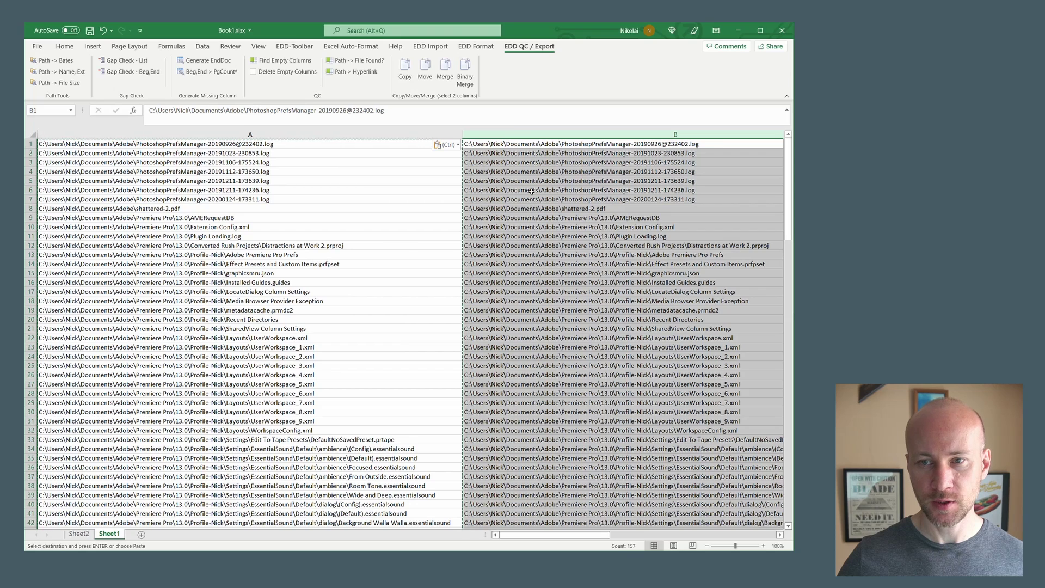
click(532, 173)
click(537, 144)
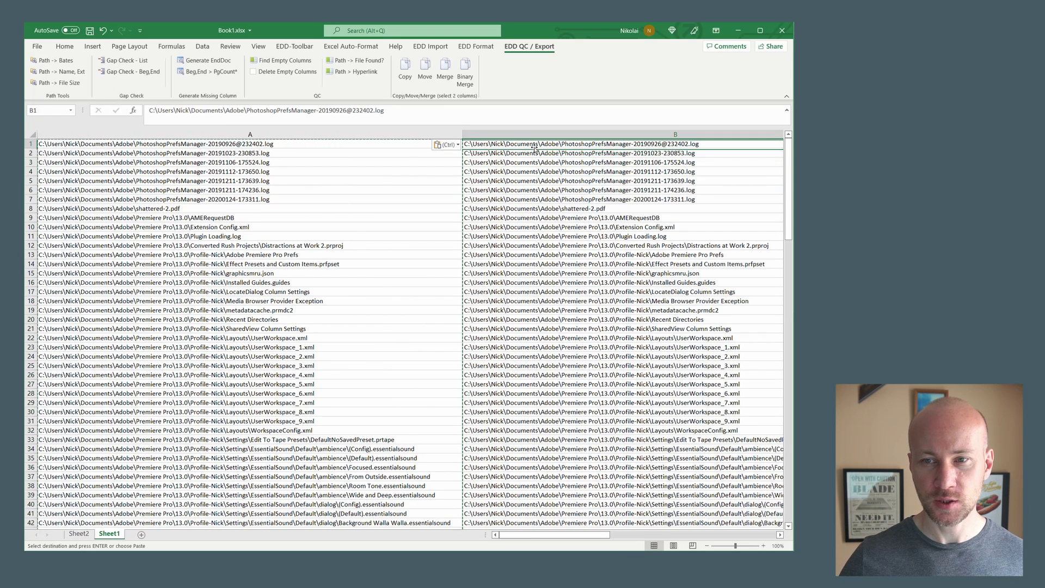
- Copy the root path ending in Documents from cell B1 and set it as the find text for a replacement in column B
key(Escape)
key(F2)
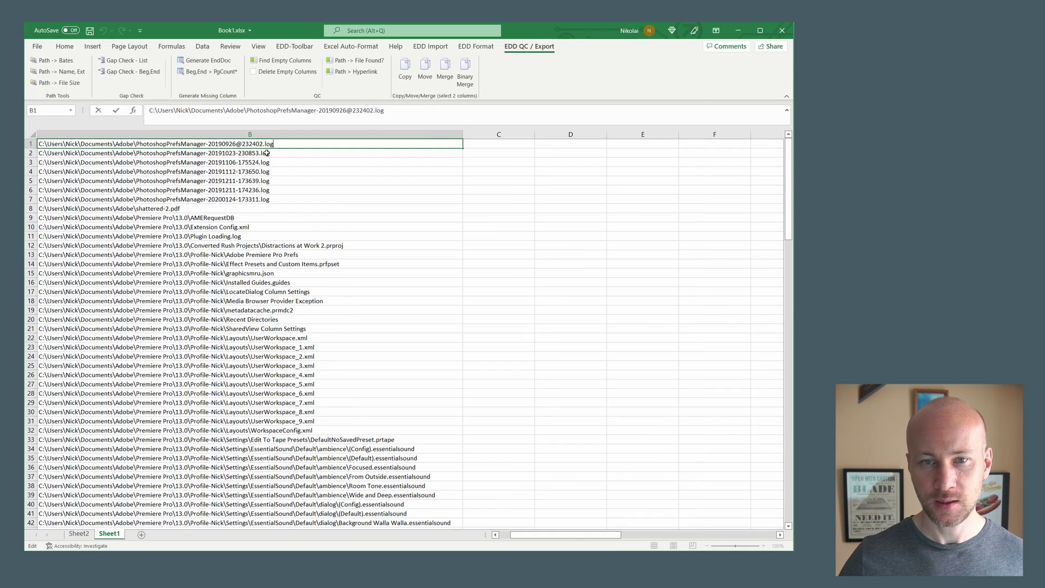
drag(114, 144, 38, 144)
click(89, 136)
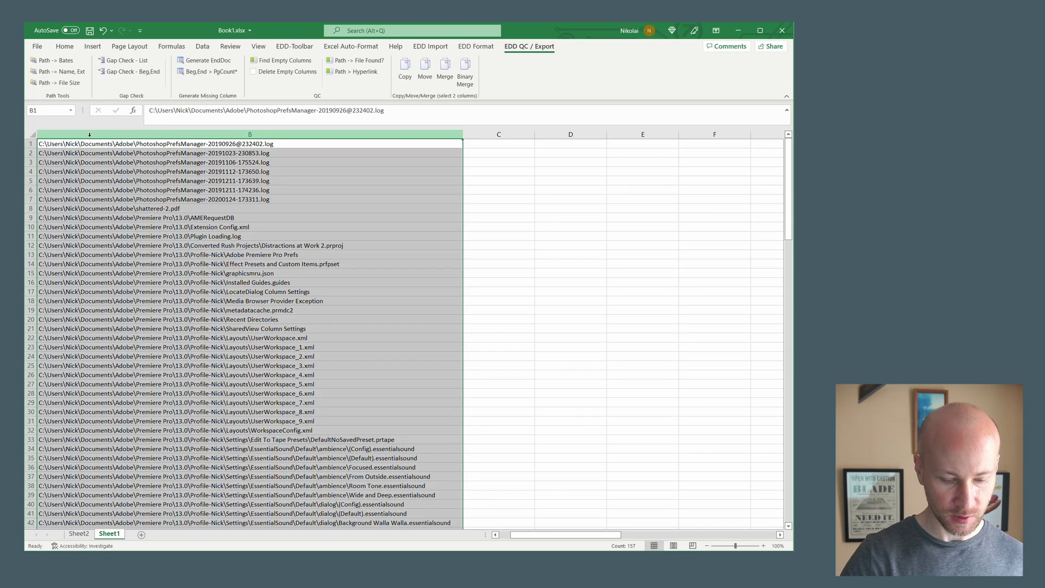
key(ctrl+h)
key(ctrl+v)
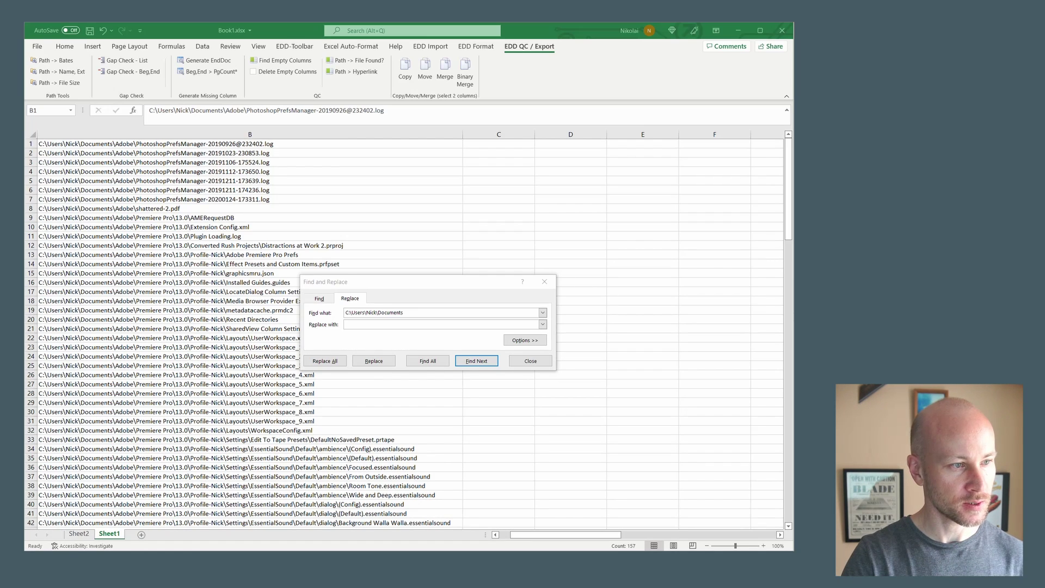
- Replace the Documents root with the Desktop\Export3 folder path in every entry of column B
drag(25, 153, 346, 140)
click(257, 202)
drag(461, 135, 25, 154)
click(412, 325)
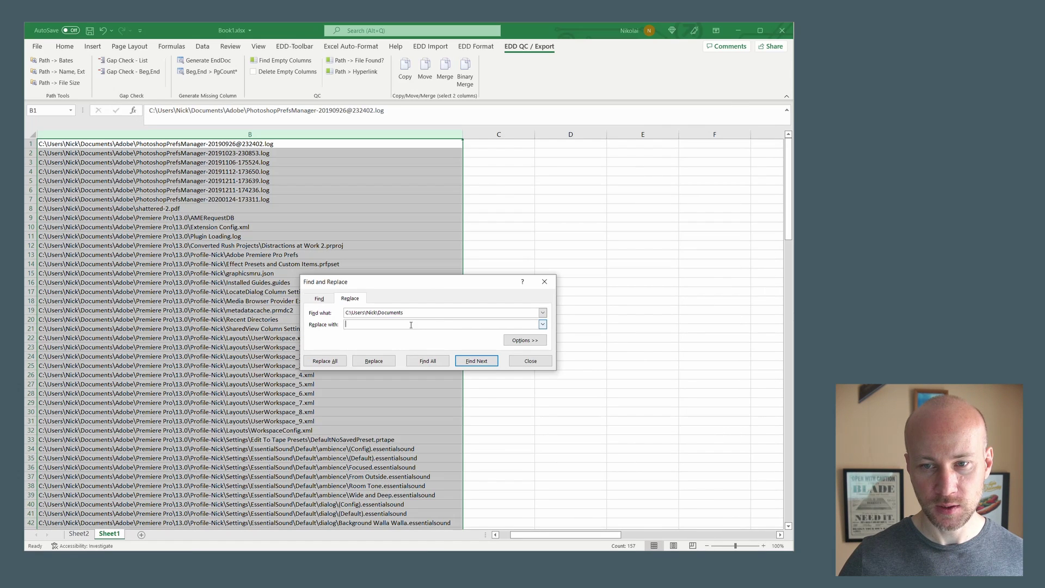
key(ctrl+v)
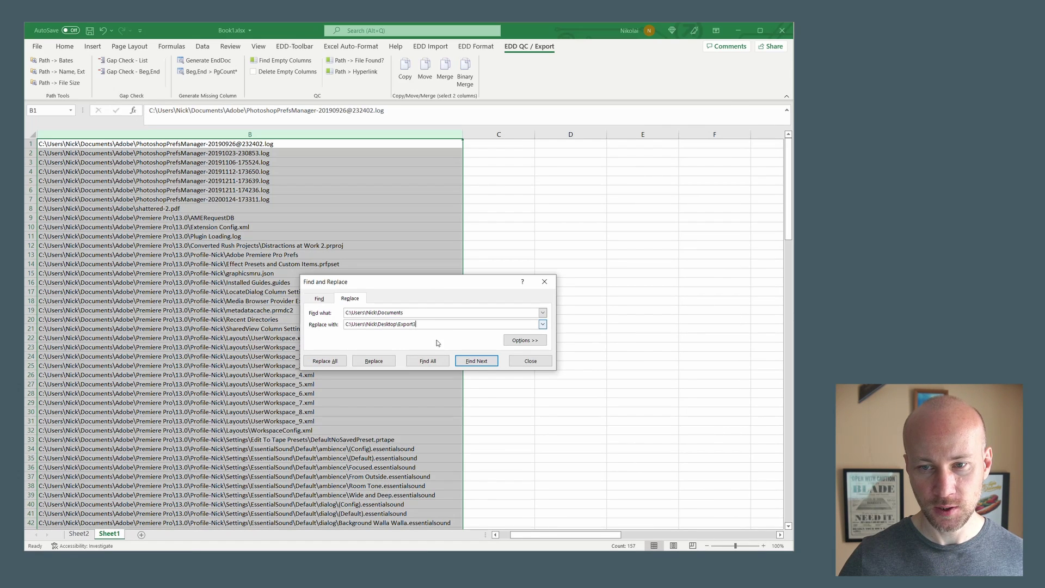
click(325, 361)
click(449, 397)
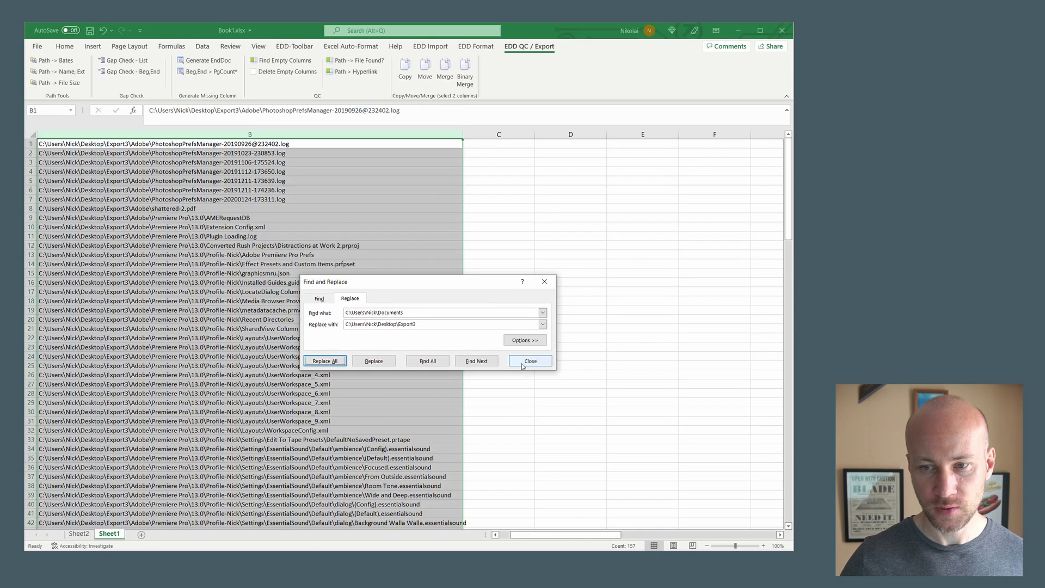
click(531, 361)
- Narrow column A and copy the files from the column A paths to the destination paths in column B
drag(511, 536, 500, 536)
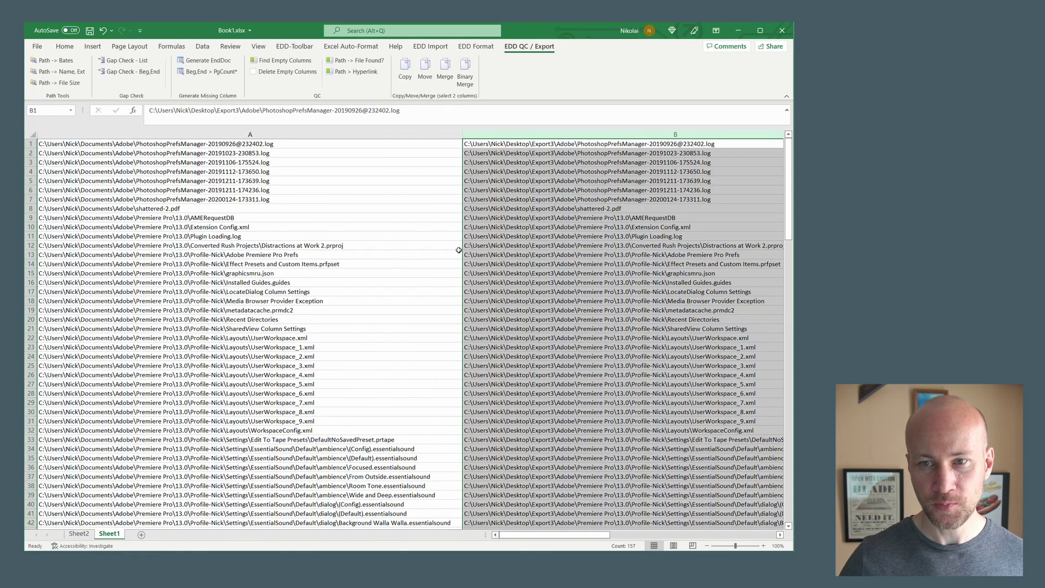
click(427, 219)
drag(462, 135, 355, 134)
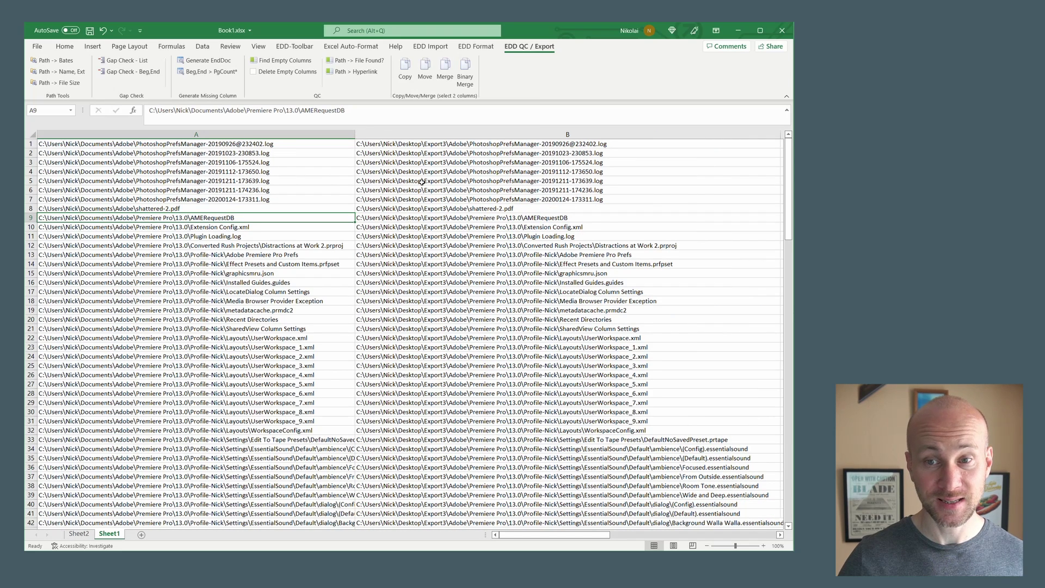
drag(348, 134, 391, 140)
click(410, 80)
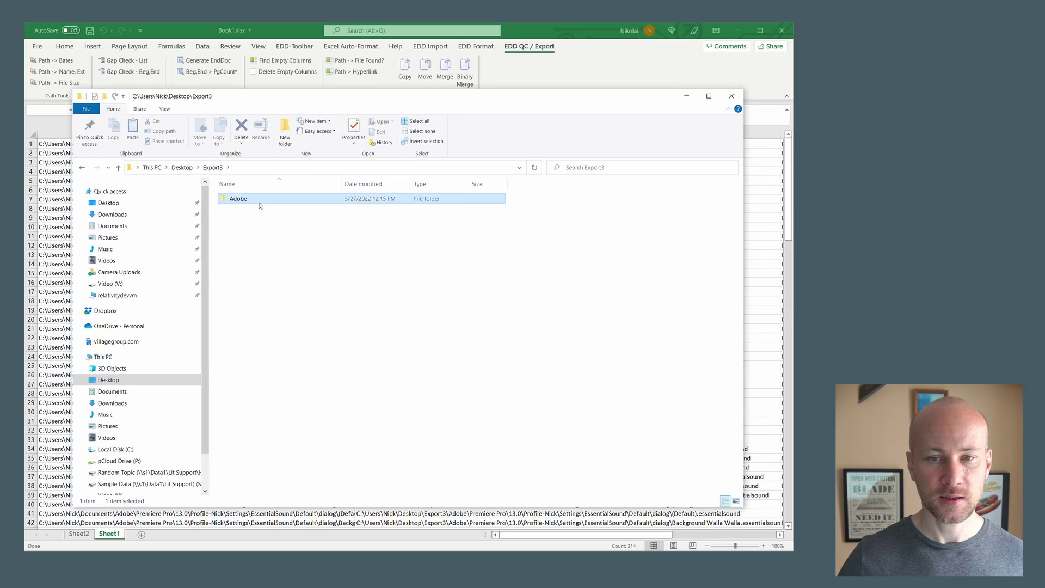
- In File Explorer, inspect the copied Premiere Pro and Premiere Rush folders under Export3\Adobe, and review the path lists on Sheet1 in Excel
double_click(261, 199)
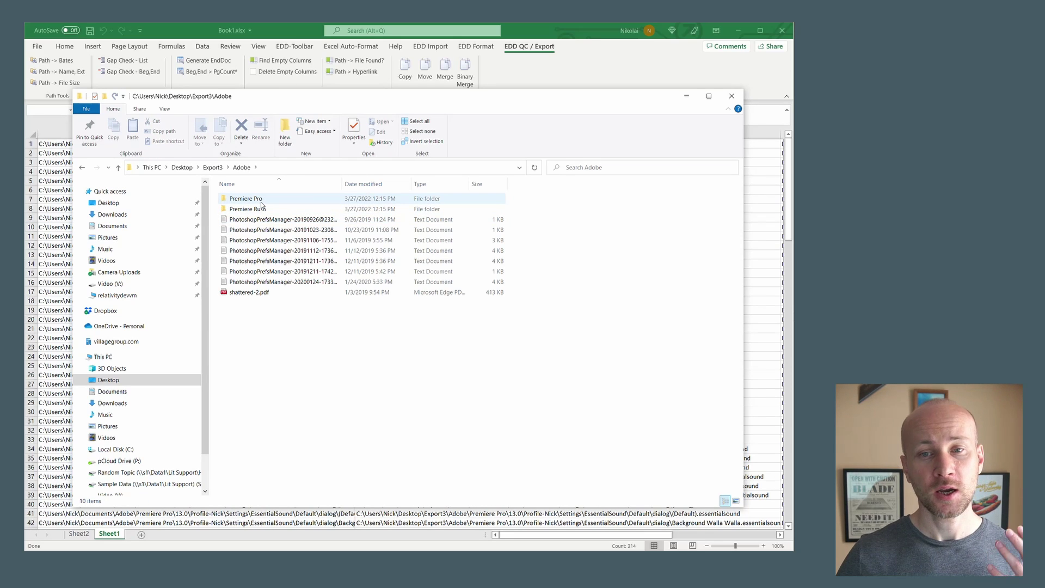
double_click(260, 202)
double_click(260, 201)
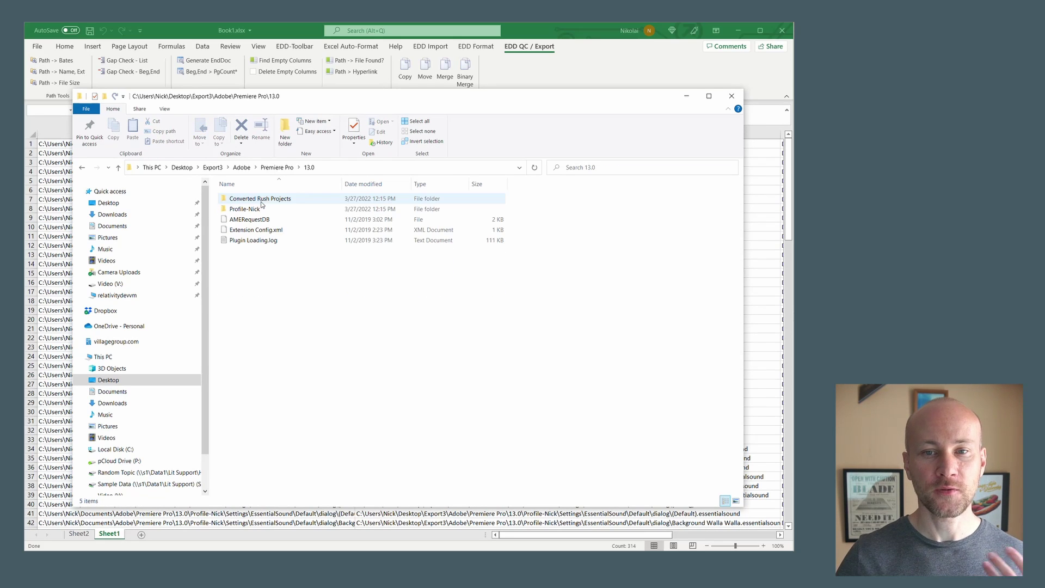
click(277, 167)
double_click(252, 209)
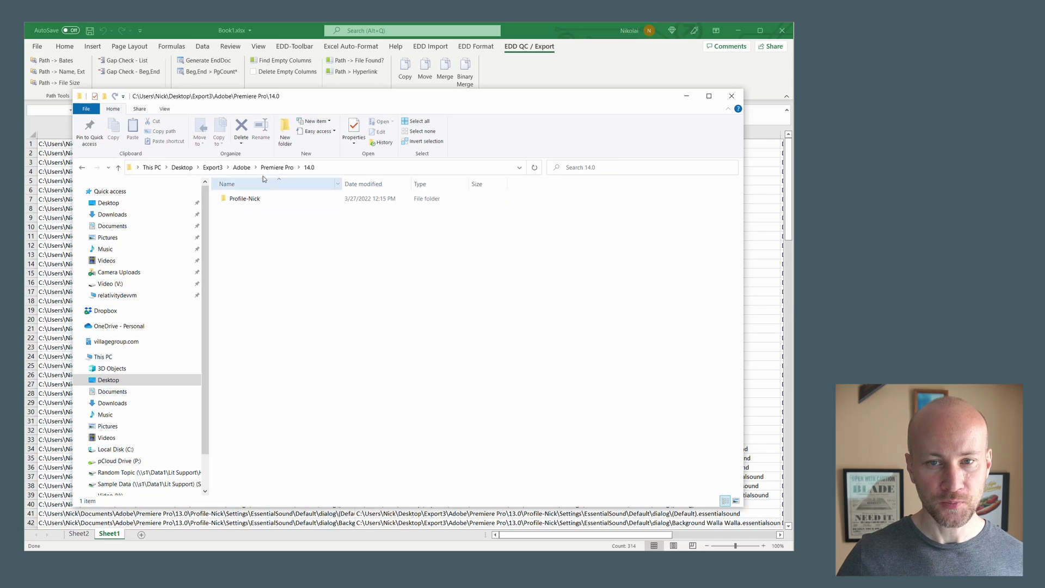
click(272, 167)
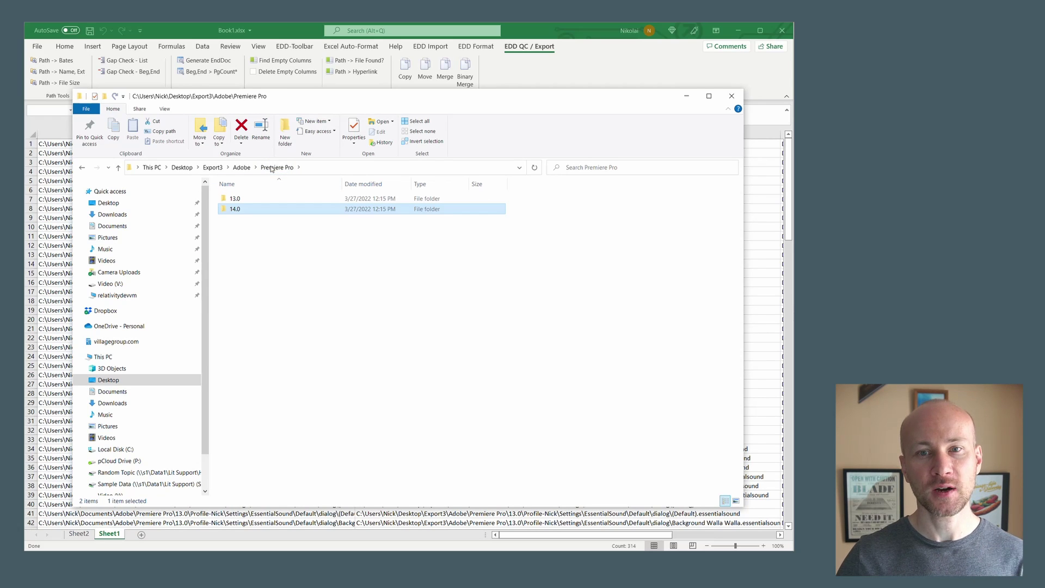
click(243, 167)
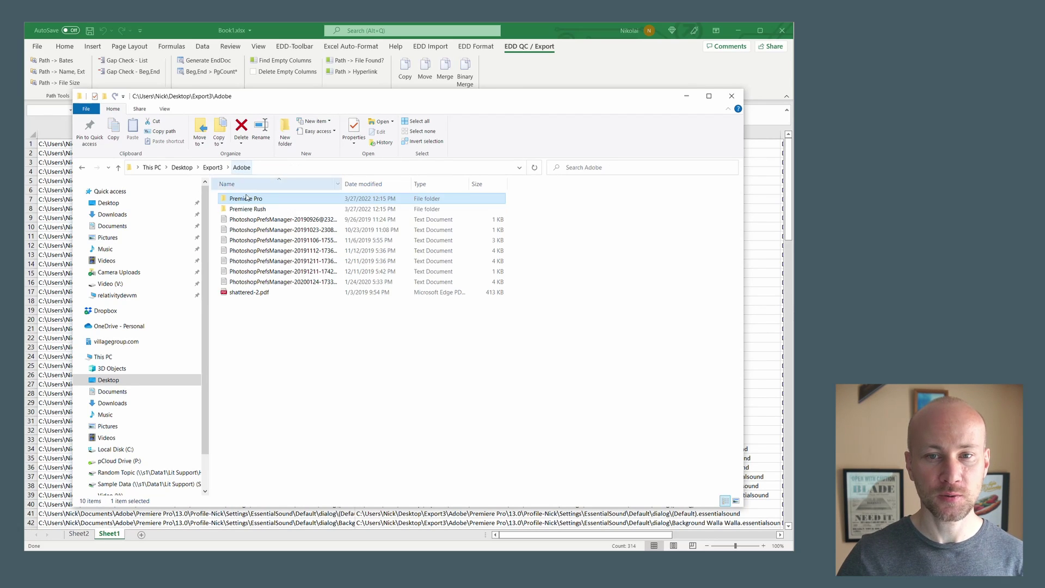
double_click(249, 210)
double_click(253, 201)
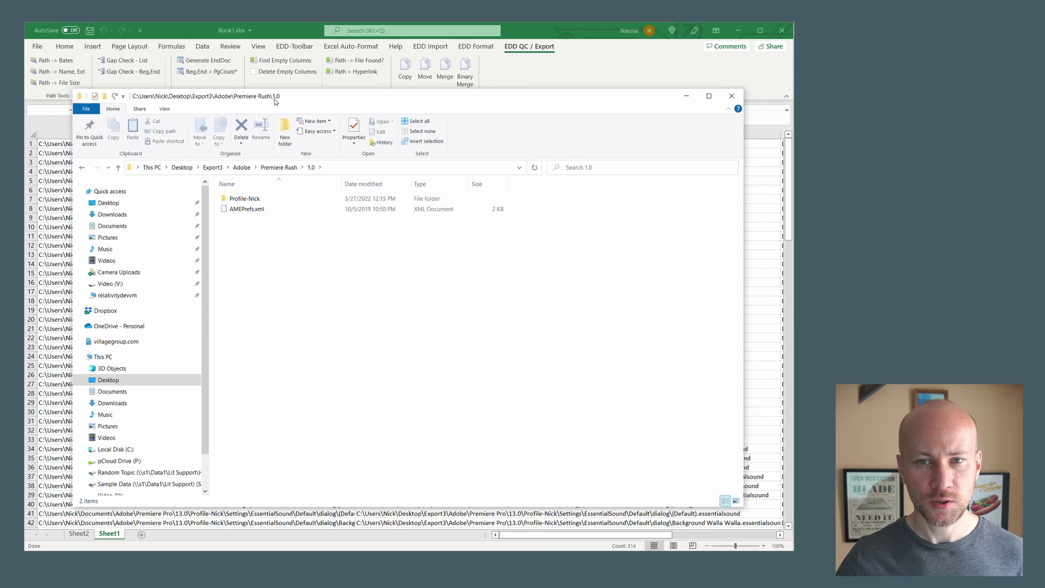
click(273, 168)
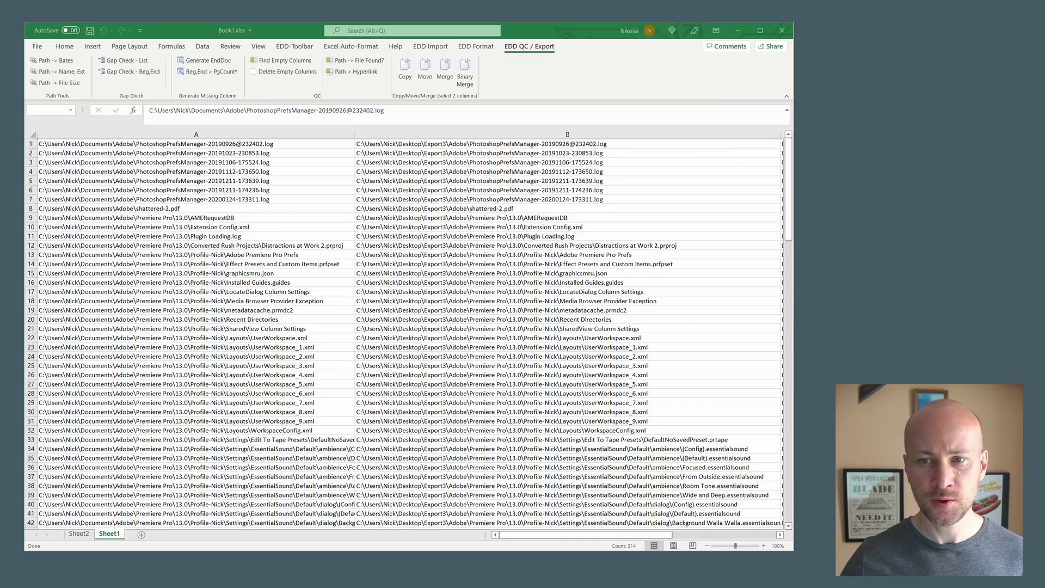
click(283, 246)
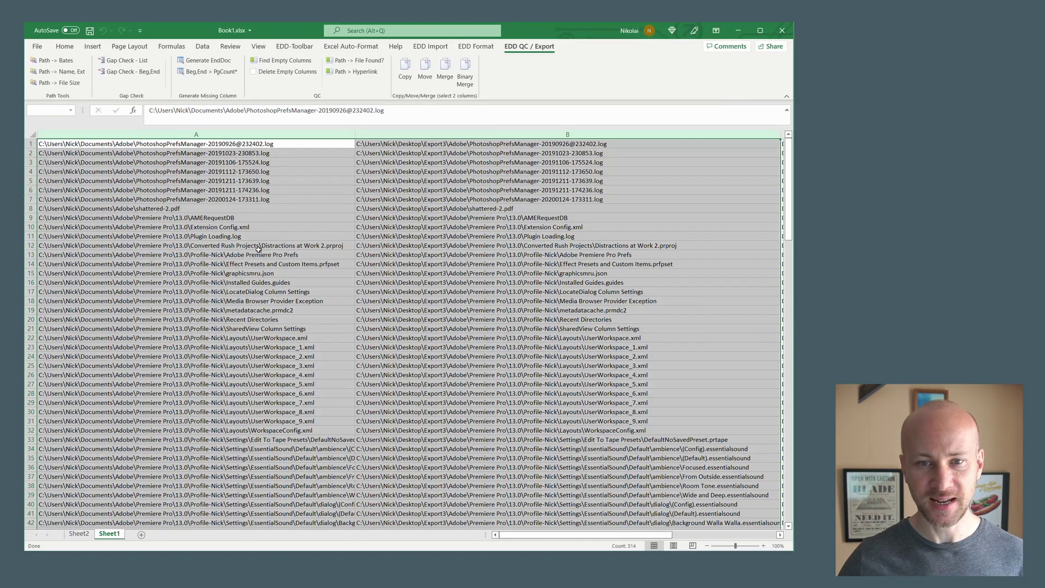
drag(788, 210, 785, 320)
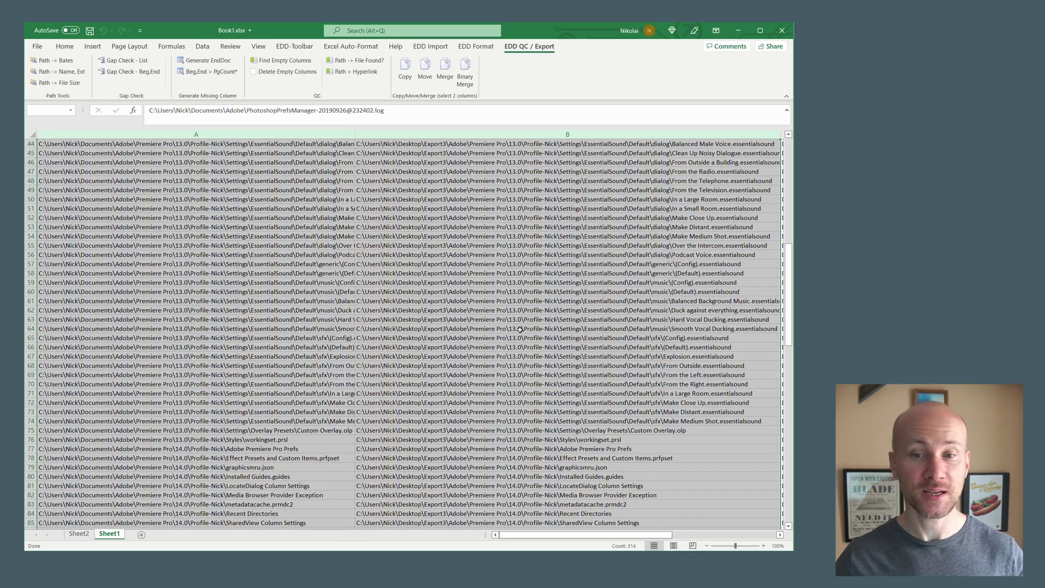
drag(788, 326, 787, 218)
click(326, 181)
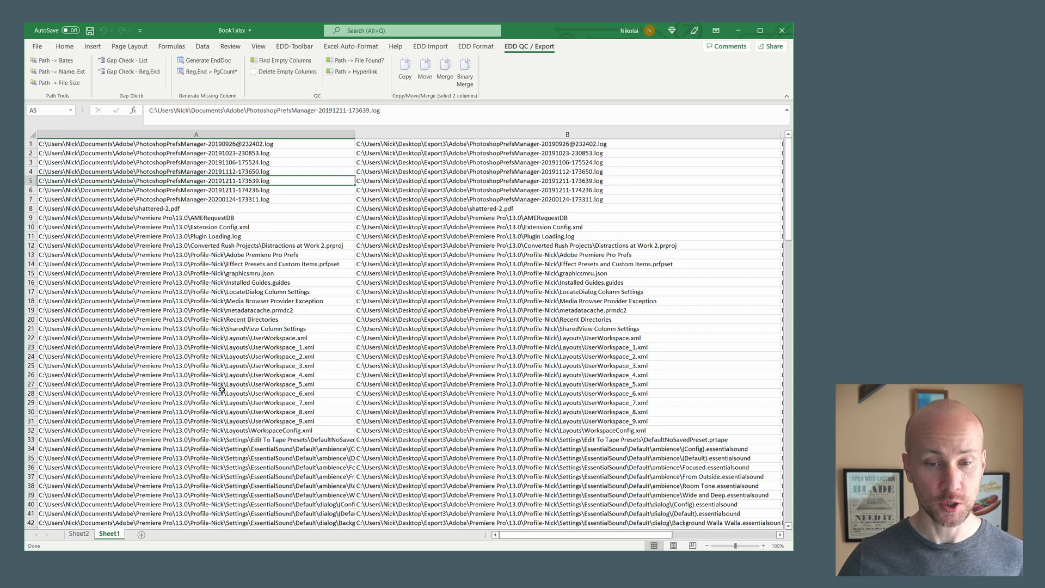
- On Sheet2, enter the Desktop\Export3 path ending in conversation01.txt in cell B1 and widen column B
click(86, 535)
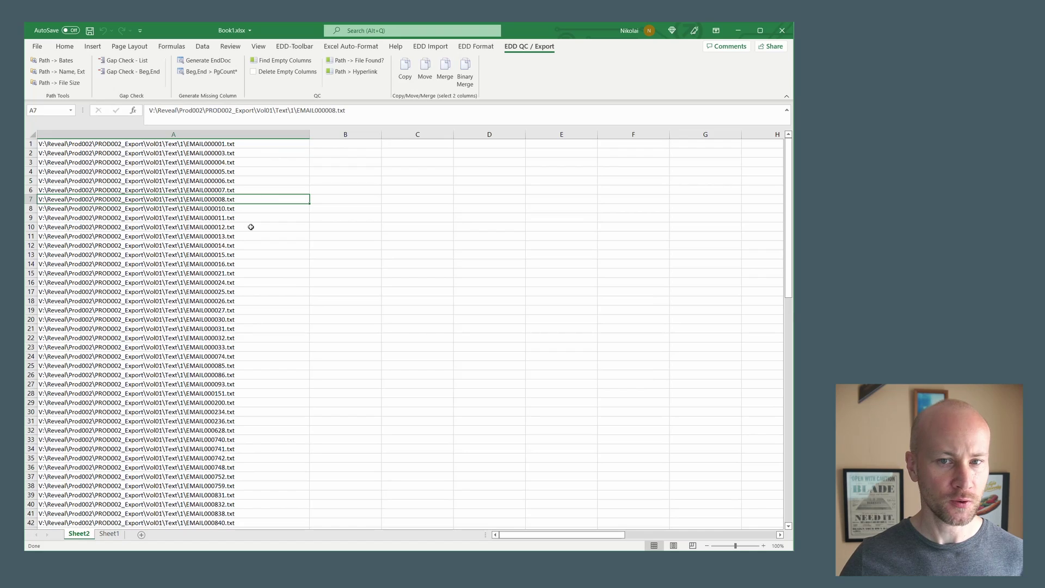
click(250, 149)
click(253, 184)
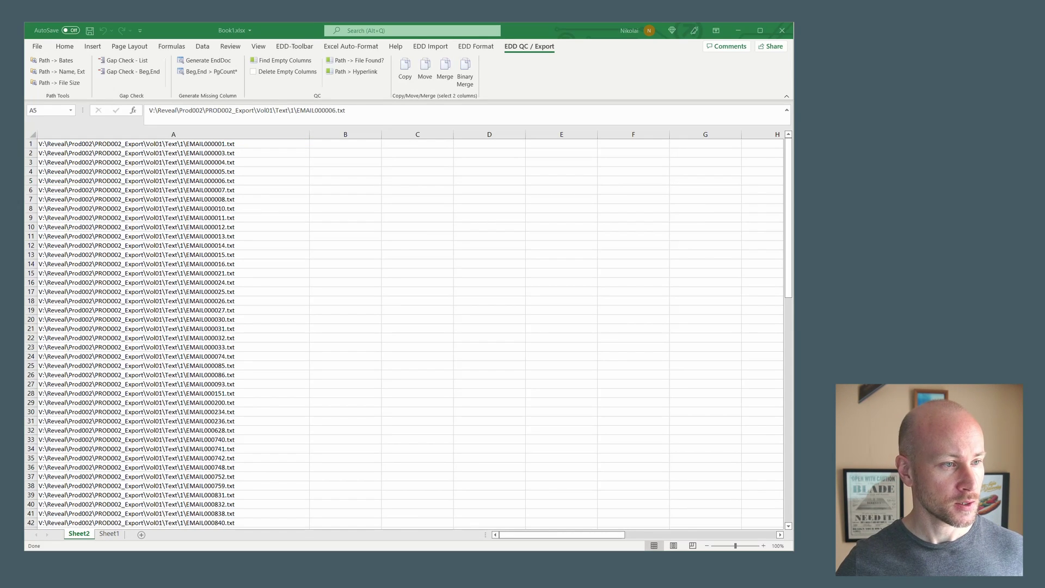
click(270, 178)
click(345, 142)
text(C:\Users\Nick\Desktop\Export3)
drag(382, 134, 426, 134)
key(F2)
text(\conversation)
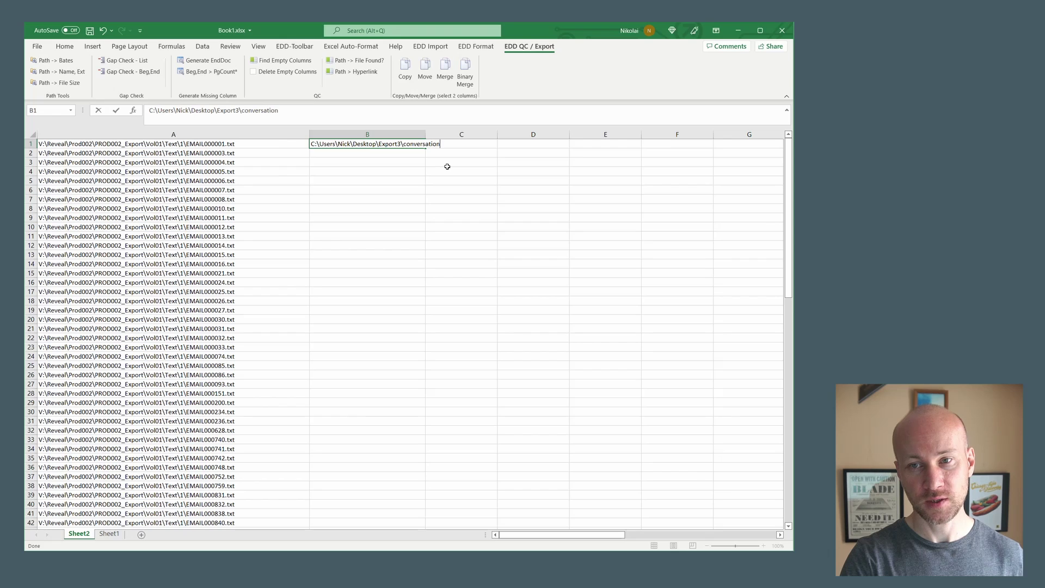
text(01.txt)
key(Return)
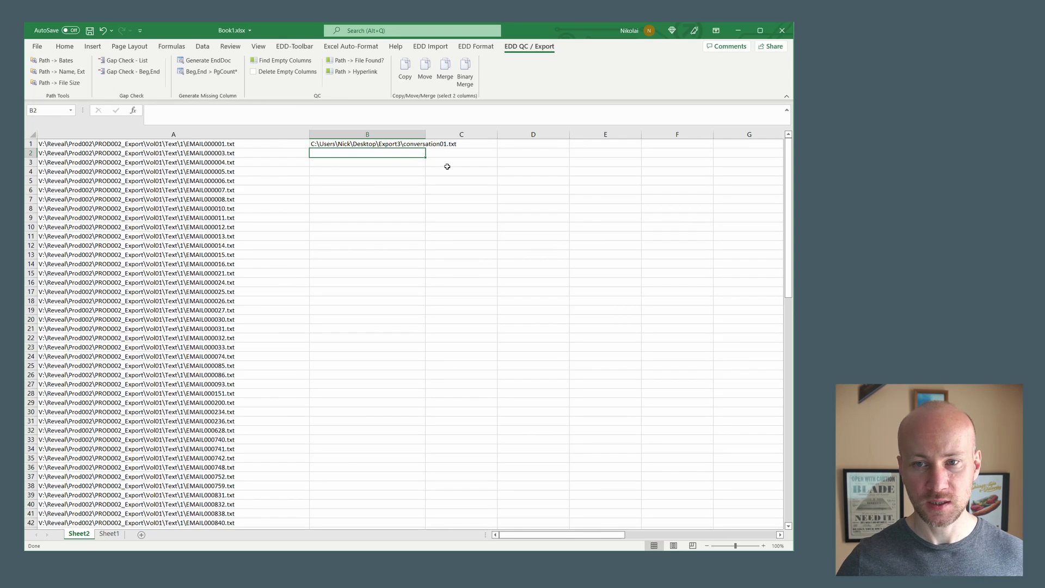
- Fill the conversation01.txt path from B1 down to row 35 and change the file name in B35 to conversation02.txt
drag(425, 134, 472, 463)
click(478, 145)
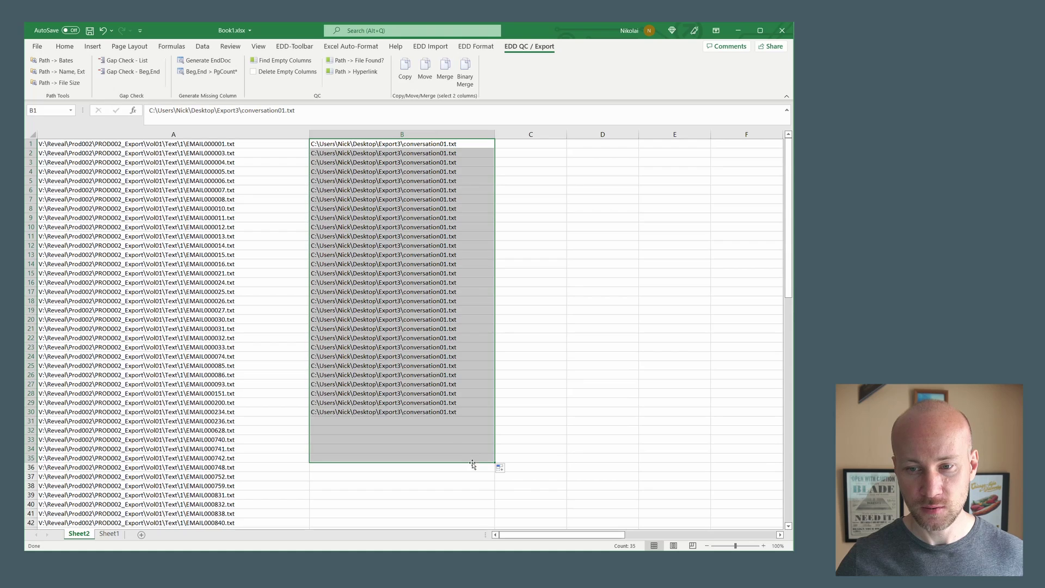
double_click(471, 459)
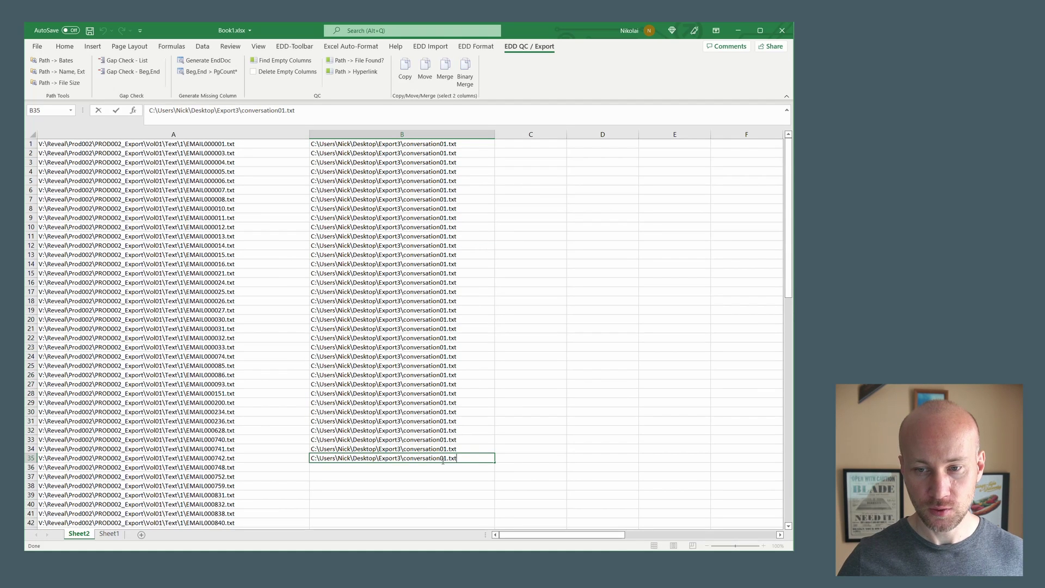
key(Delete)
text(2)
key(Return)
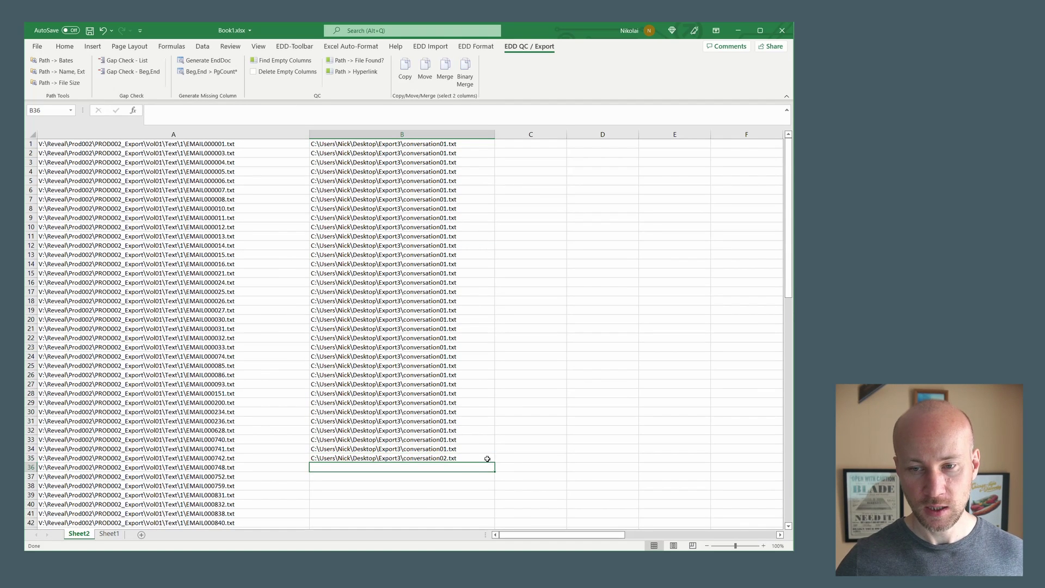
- Fill the conversation02.txt path from B35 down to row 64
scroll(469, 411, down, 5)
scroll(474, 397, down, 3)
click(480, 236)
drag(494, 241, 475, 509)
scroll(471, 373, down, 6)
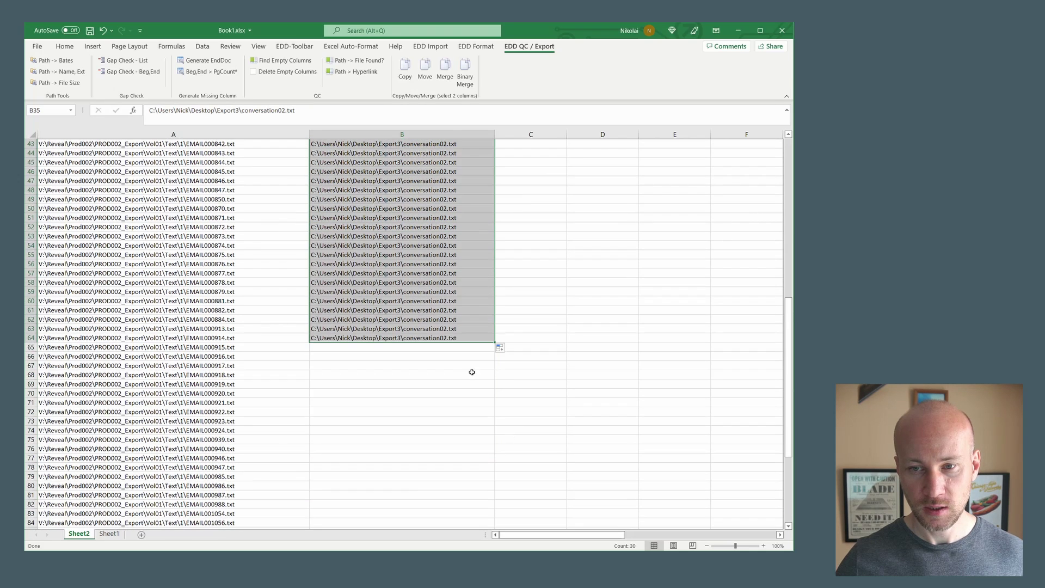
- Change the file name in cell B64 to conversation03.txt
scroll(447, 343, up, 3)
double_click(446, 411)
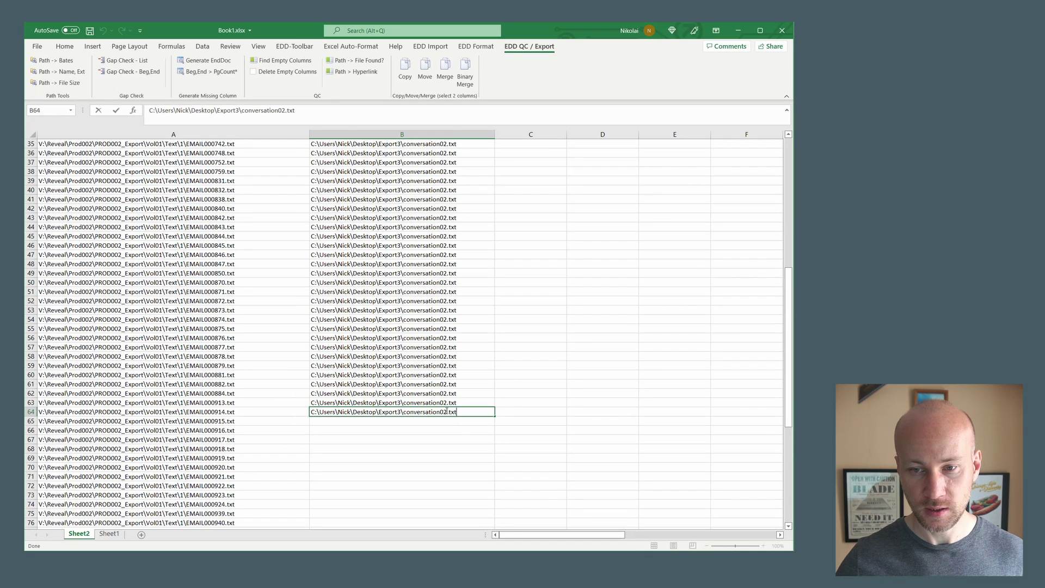
key(BackSpace)
text(3)
key(Return)
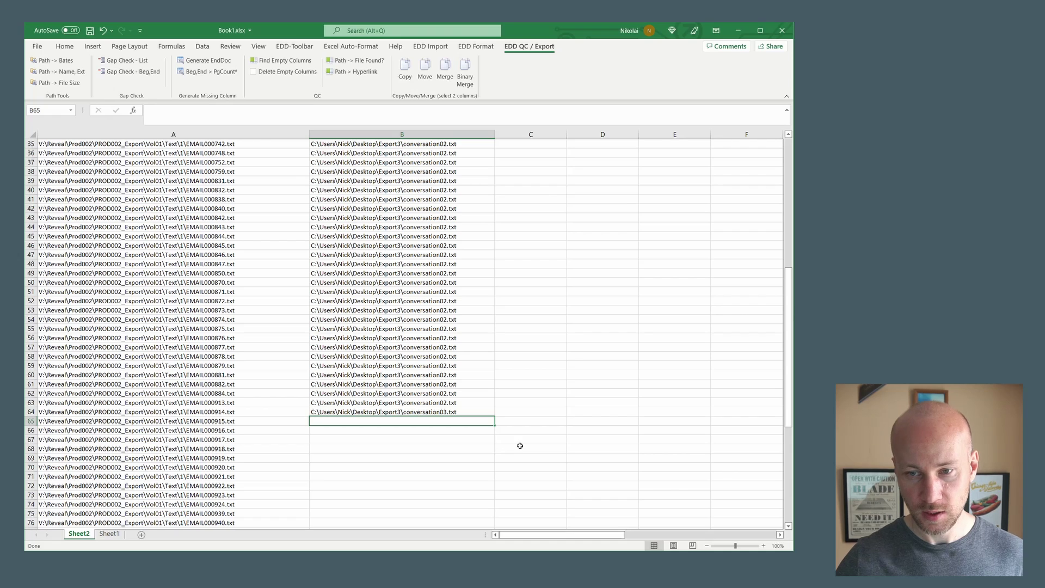
- Fill the conversation03.txt path from B64 down to the end of the list at row 100
click(478, 412)
double_click(494, 417)
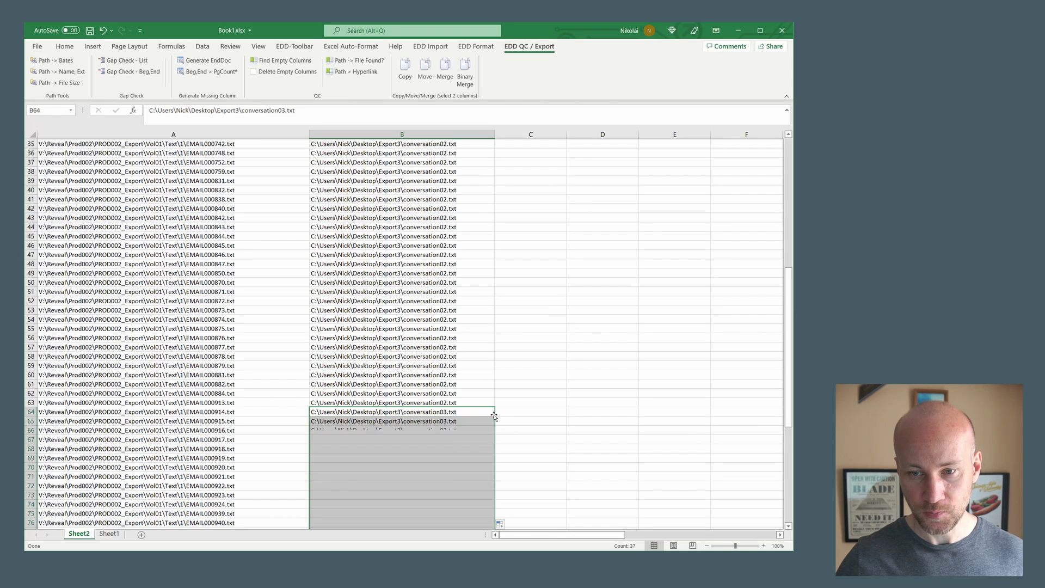
scroll(445, 454, down, 20)
scroll(424, 445, up, 20)
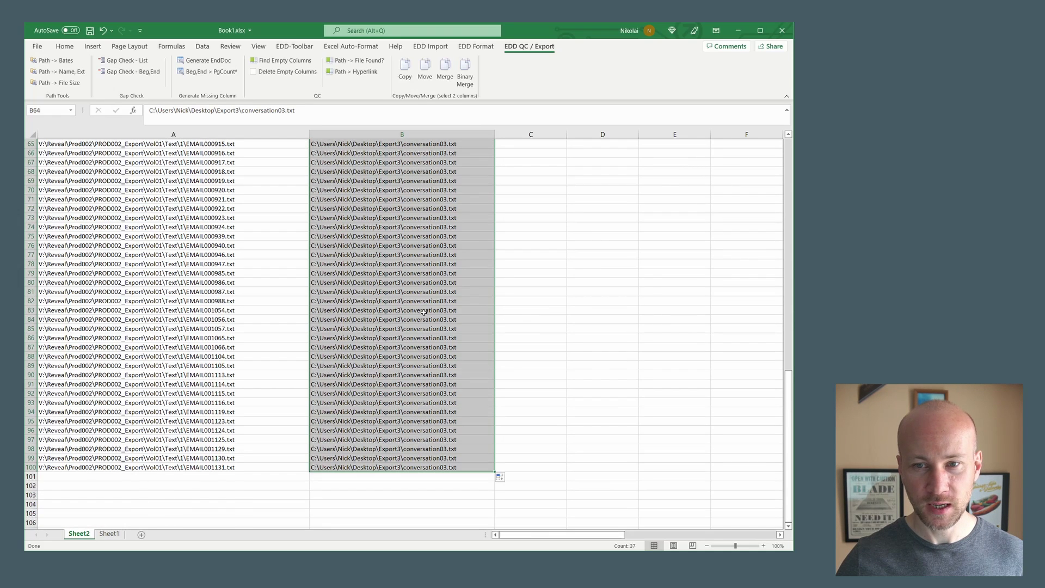
scroll(424, 312, up, 4)
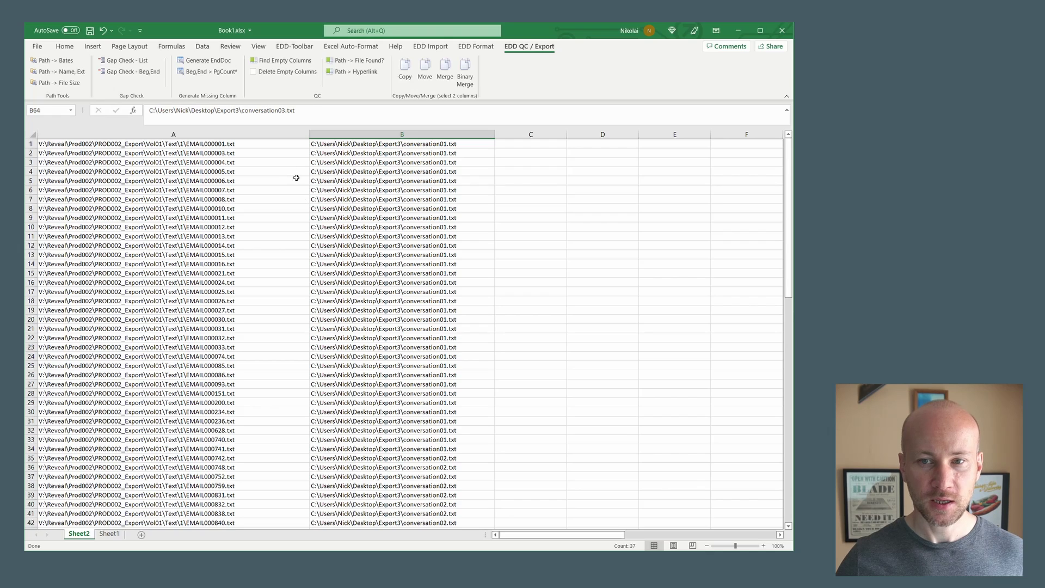
click(270, 162)
click(210, 145)
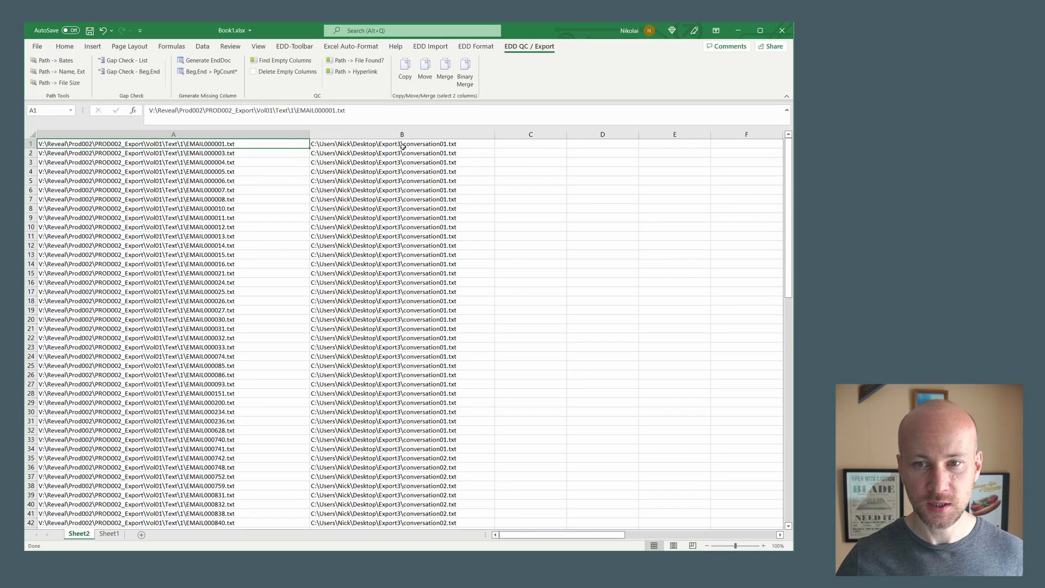
click(434, 147)
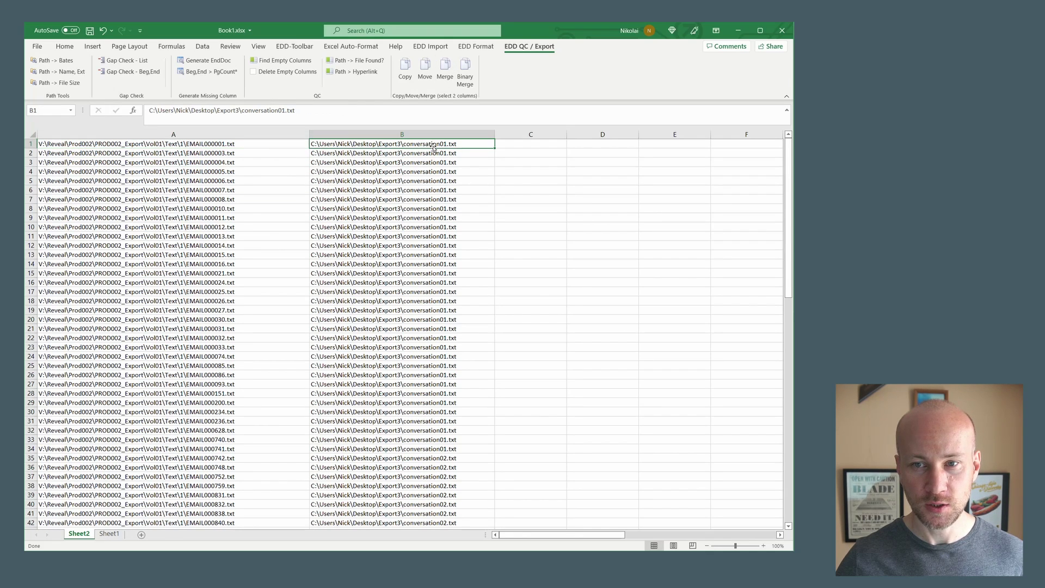
click(232, 153)
click(409, 158)
click(285, 164)
click(364, 162)
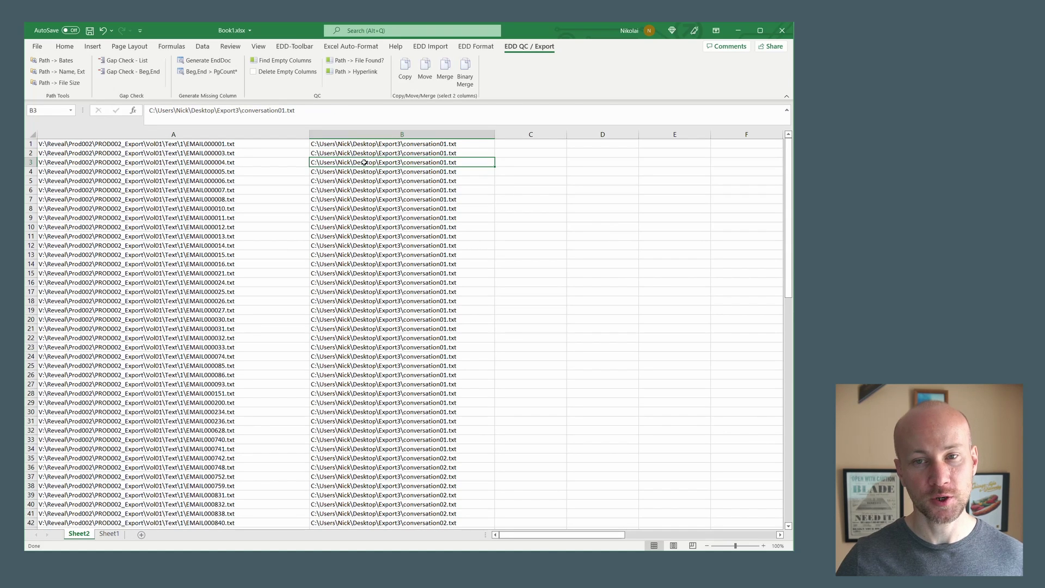
- Merge the text files listed in column A into the conversation files given by the destination paths in column B
drag(291, 134, 490, 135)
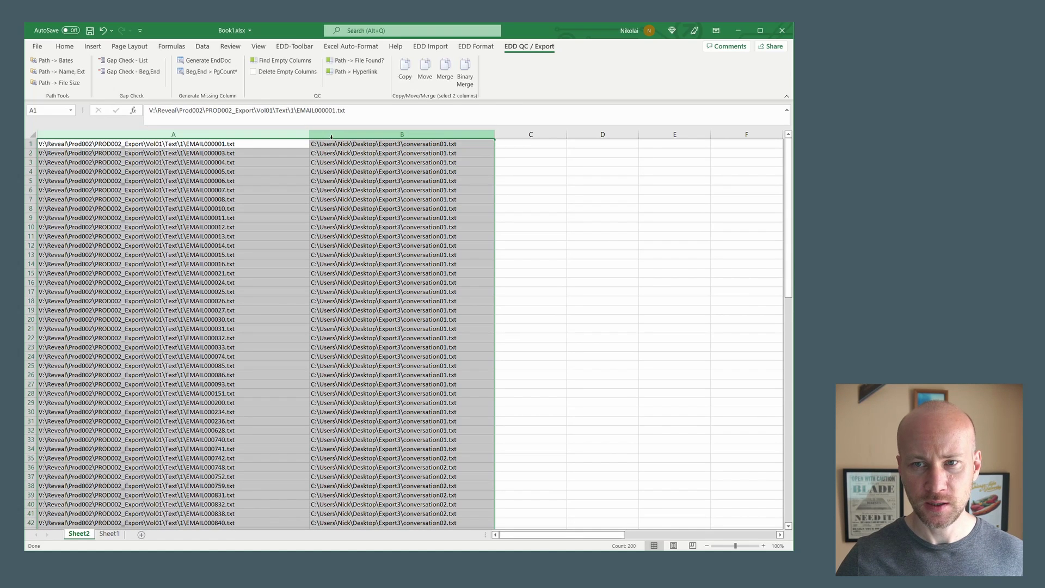
click(437, 74)
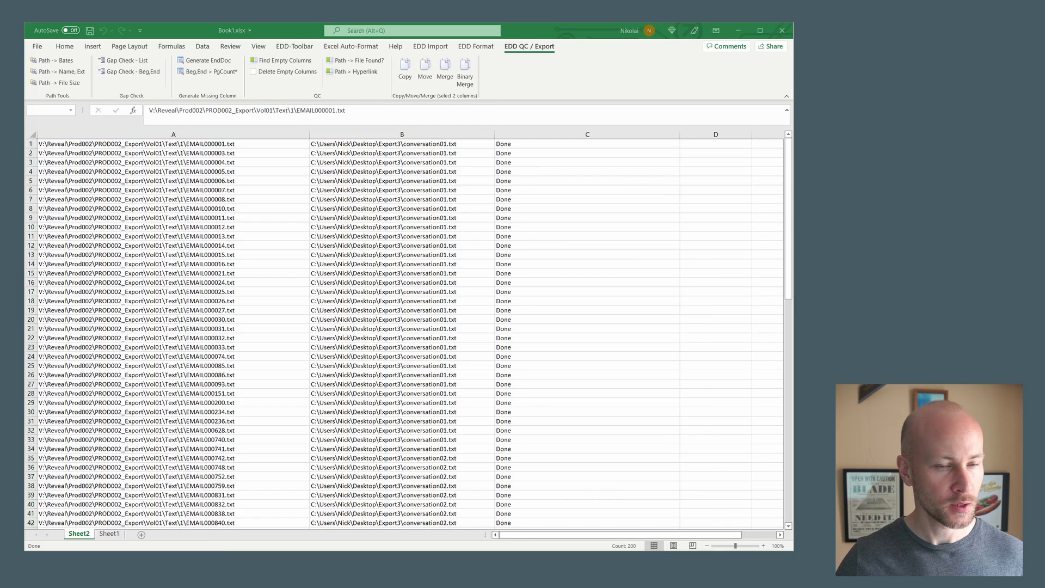
- Check the merged files conversation01.txt, conversation02.txt and conversation03.txt in the Export3 folder, then return to the Excel workbook
drag(25, 191, 368, 78)
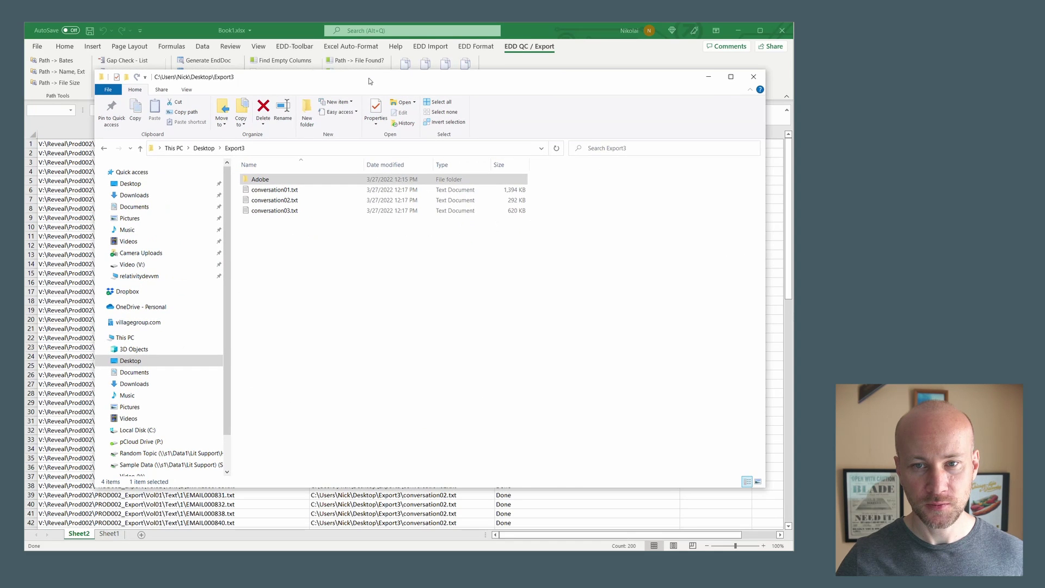
click(275, 190)
click(275, 201)
click(275, 211)
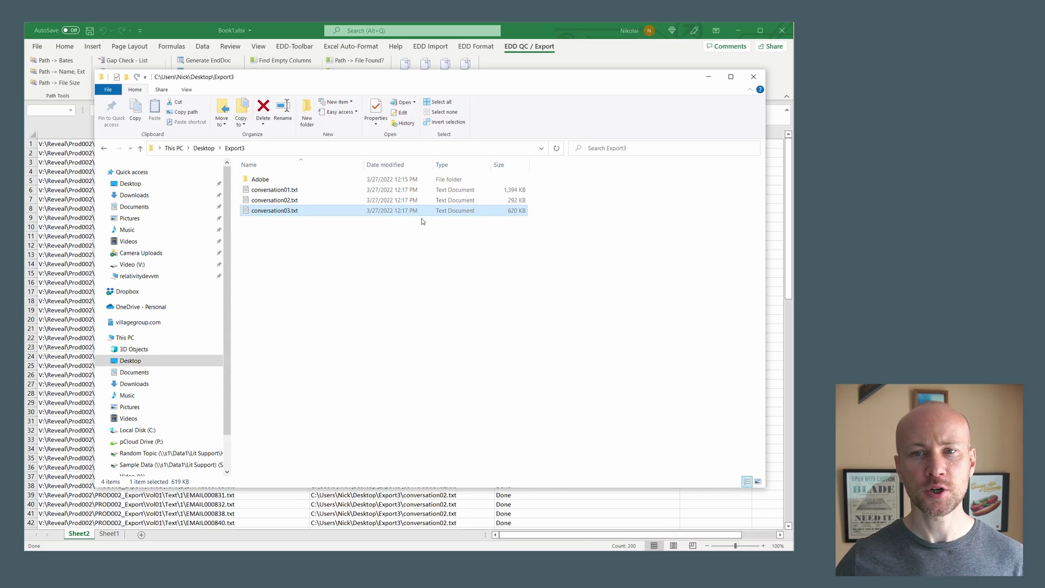
drag(372, 79, 0, 117)
click(444, 241)
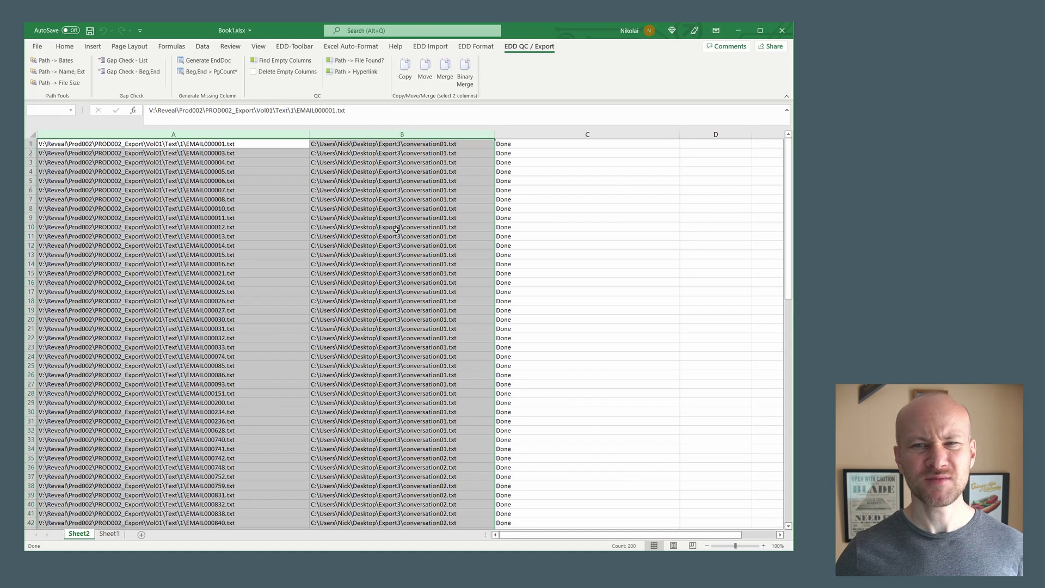
click(394, 228)
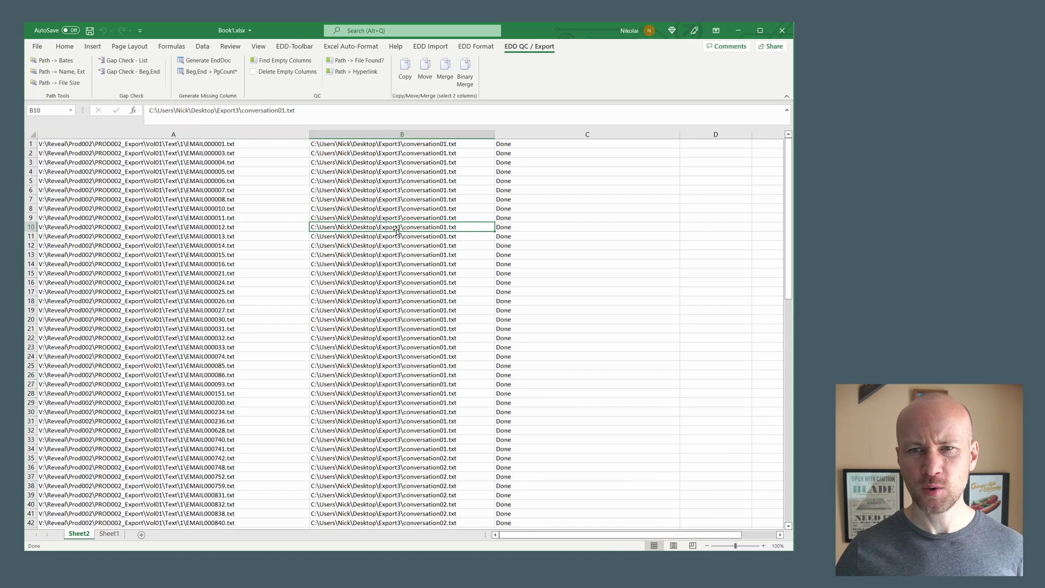
click(284, 201)
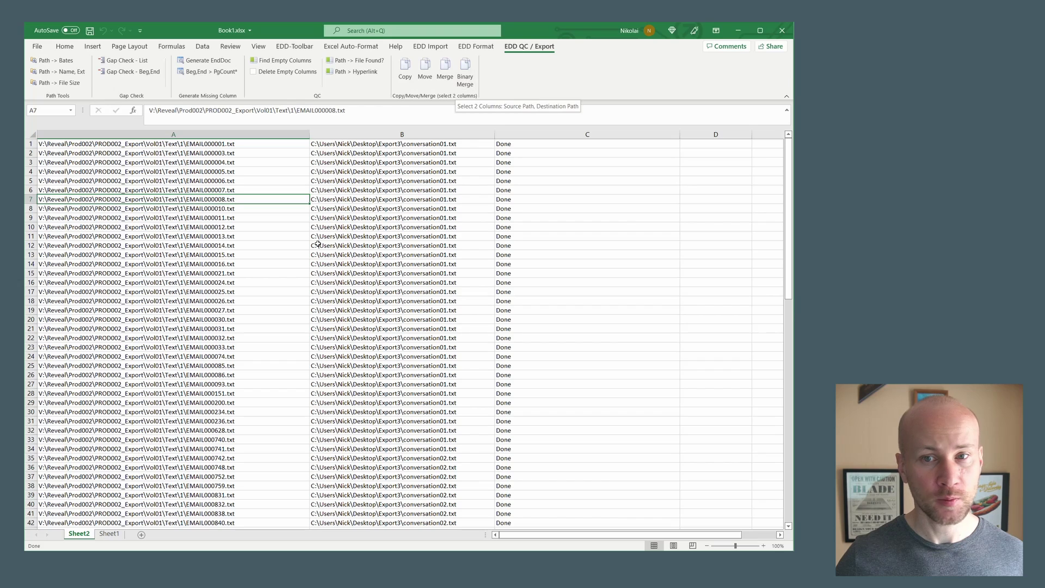
click(331, 199)
click(295, 201)
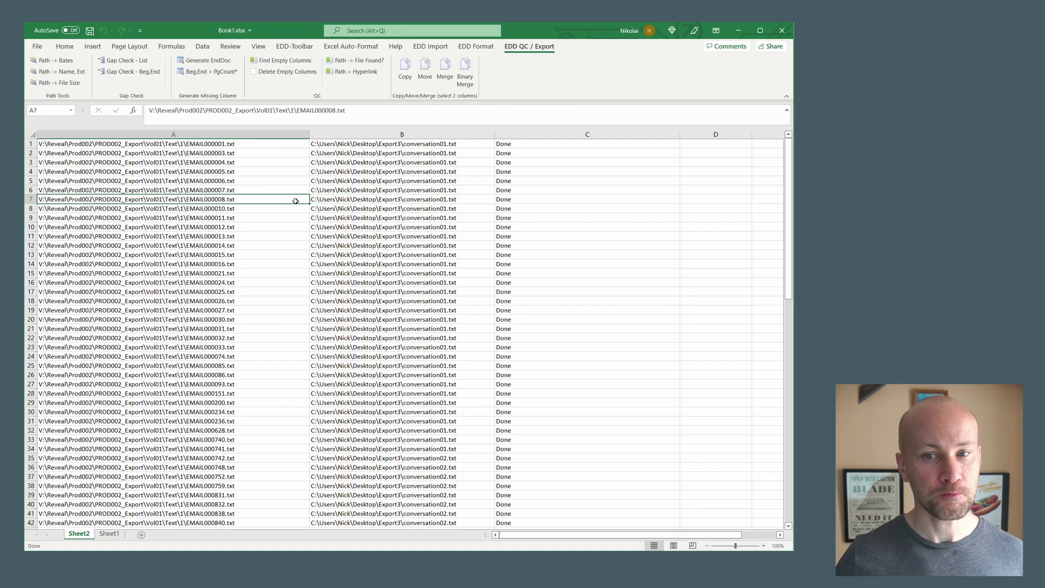